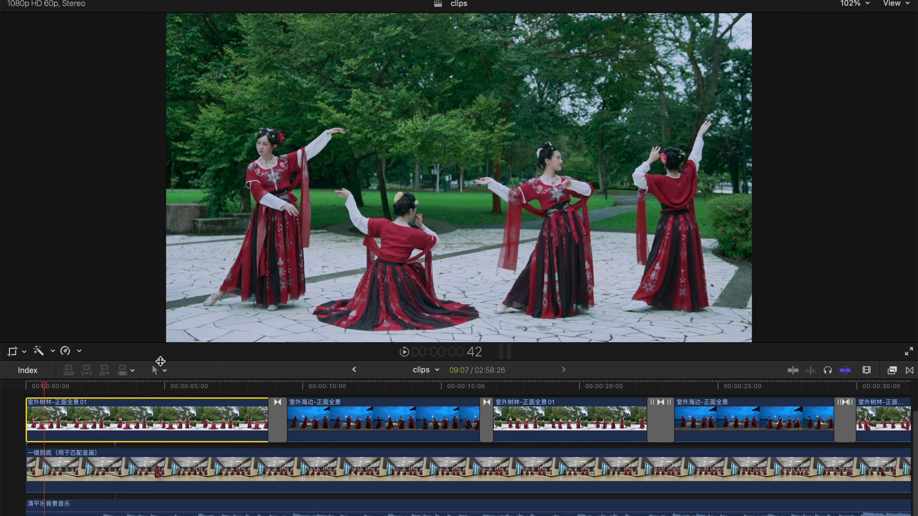
# Drag a fade-in across the start of the background music clip.
pyautogui.scroll(-1, 68, 422)
pyautogui.scroll(-1, 74, 421)
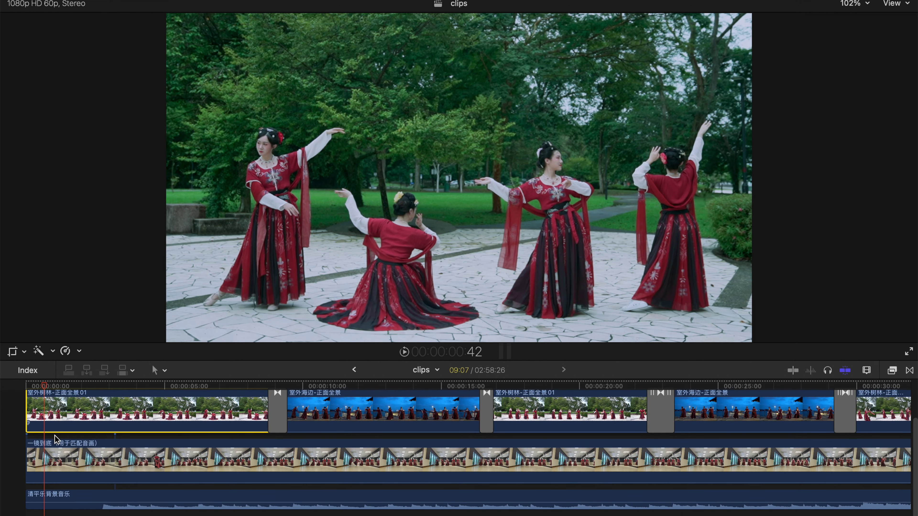
pyautogui.scroll(-2, 54, 477)
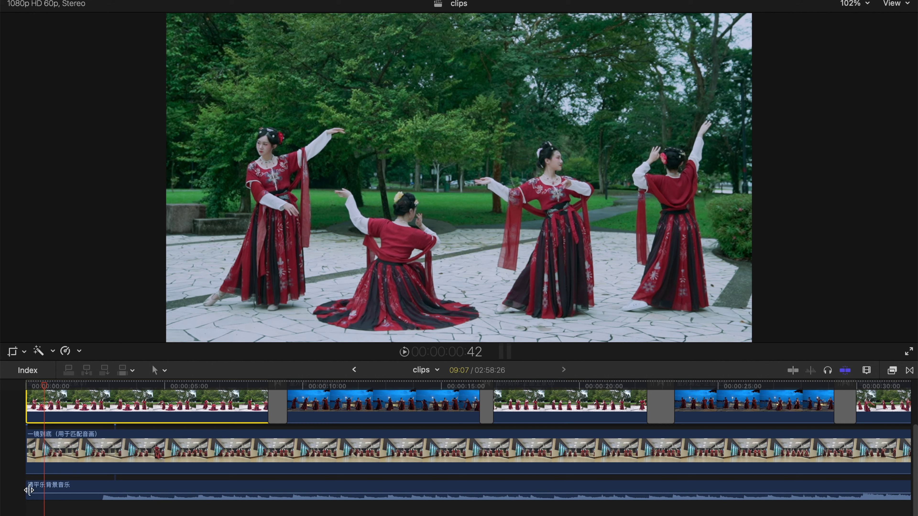
pyautogui.click(30, 490)
pyautogui.moveTo(27, 491); pyautogui.dragTo(125, 489)
# Try lowering the music volume to -23 dB, undo it, then shorten the fade-in slightly.
pyautogui.click(54, 494)
pyautogui.moveTo(55, 495); pyautogui.dragTo(56, 496)
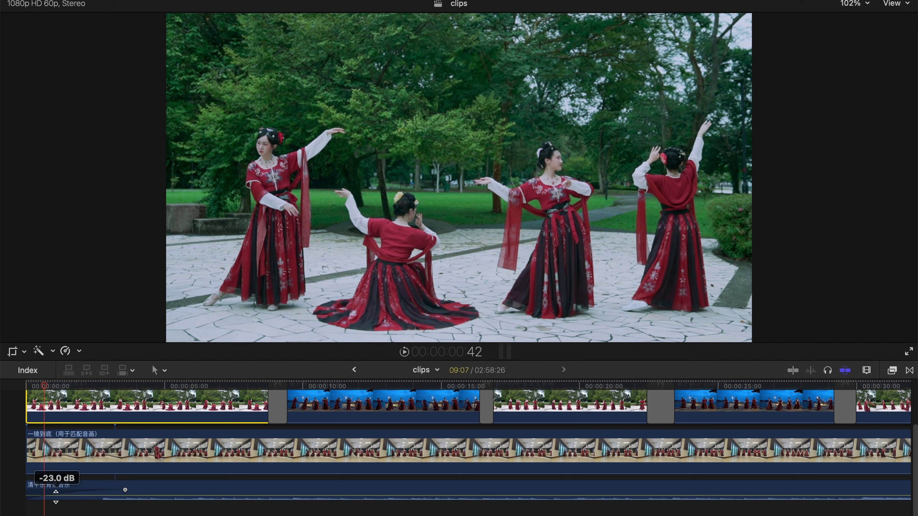
pyautogui.press('super+z')
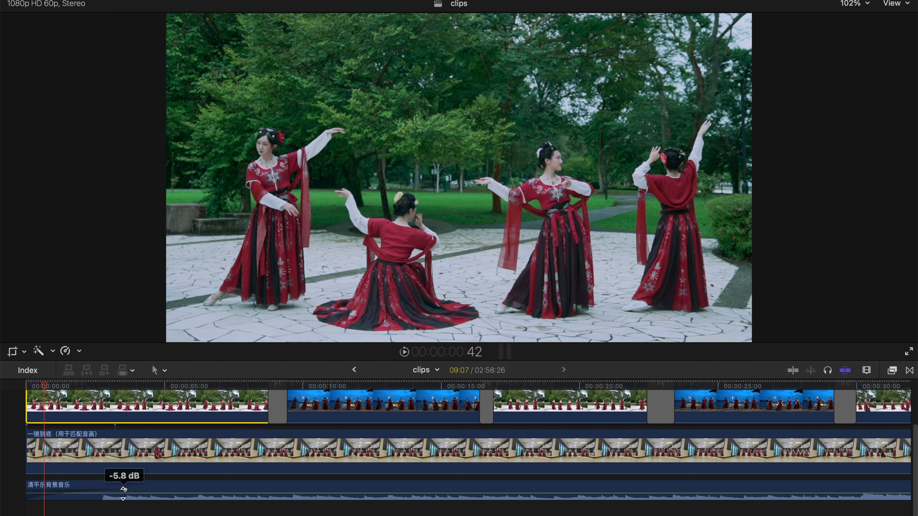
pyautogui.moveTo(125, 490); pyautogui.dragTo(109, 490)
pyautogui.scroll(3, 137, 405)
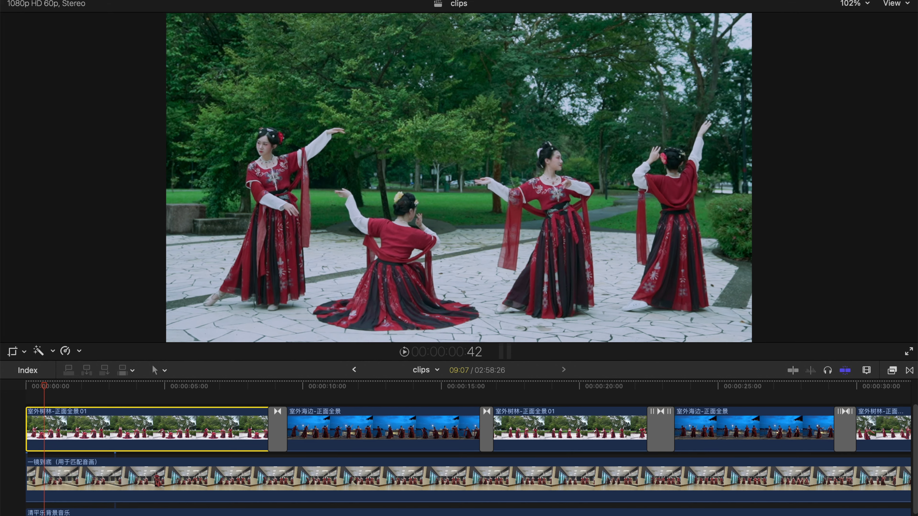
# Lower the forest clip's opacity to about 26% and the indoor clip's to 27.94%.
pyautogui.press('super+4')
pyautogui.scroll(-5, 752, 154)
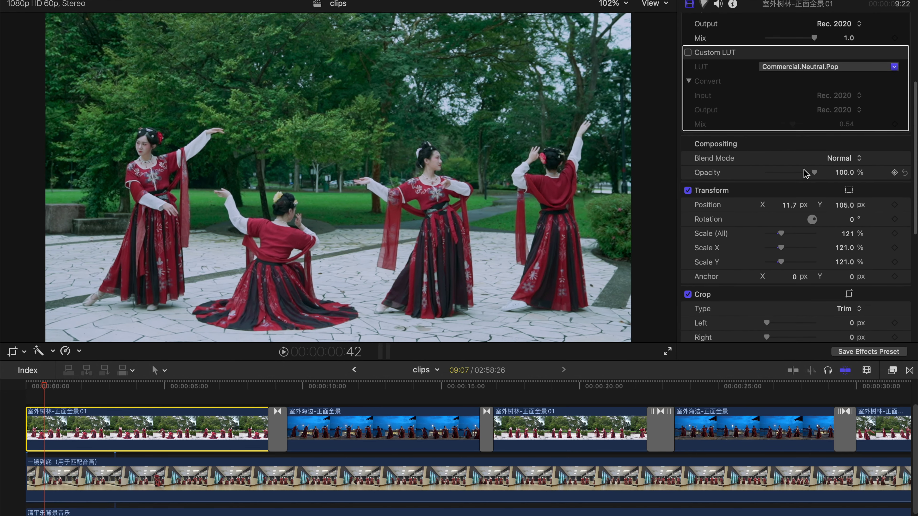
pyautogui.moveTo(814, 173); pyautogui.dragTo(779, 177)
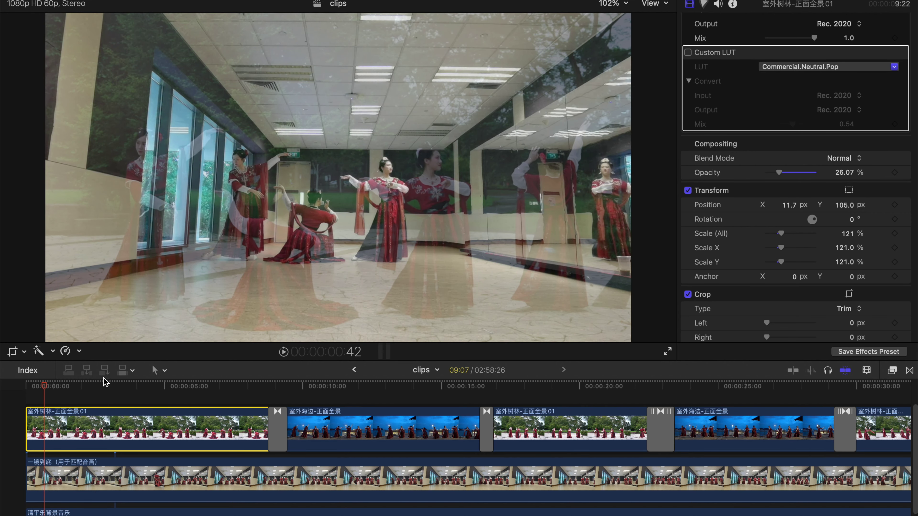
pyautogui.click(80, 481)
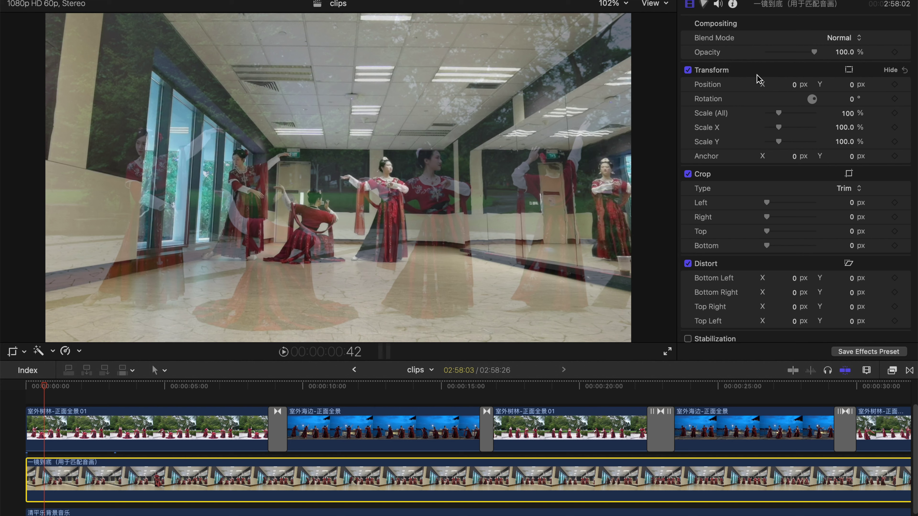
pyautogui.moveTo(813, 54); pyautogui.dragTo(779, 56)
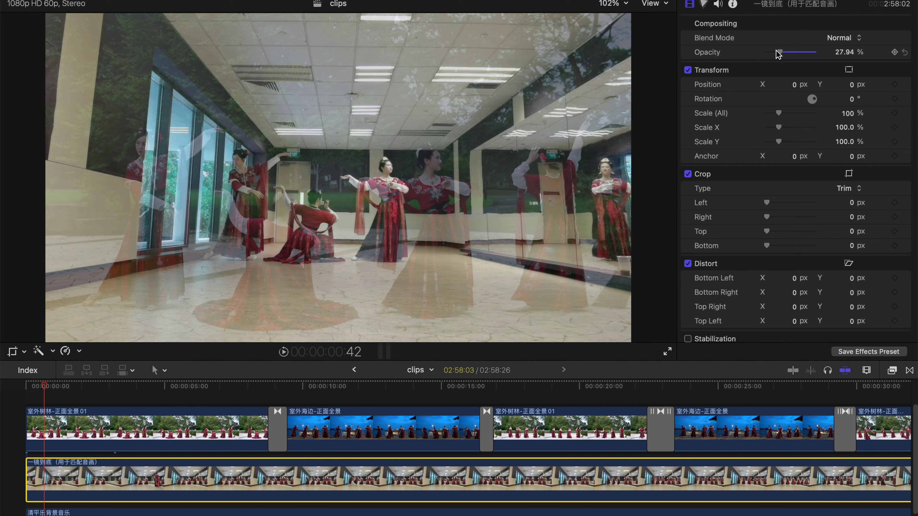
# Undo the opacity change and place the Custom generator above the forest clip at 0:00.
pyautogui.press('cmd+z')
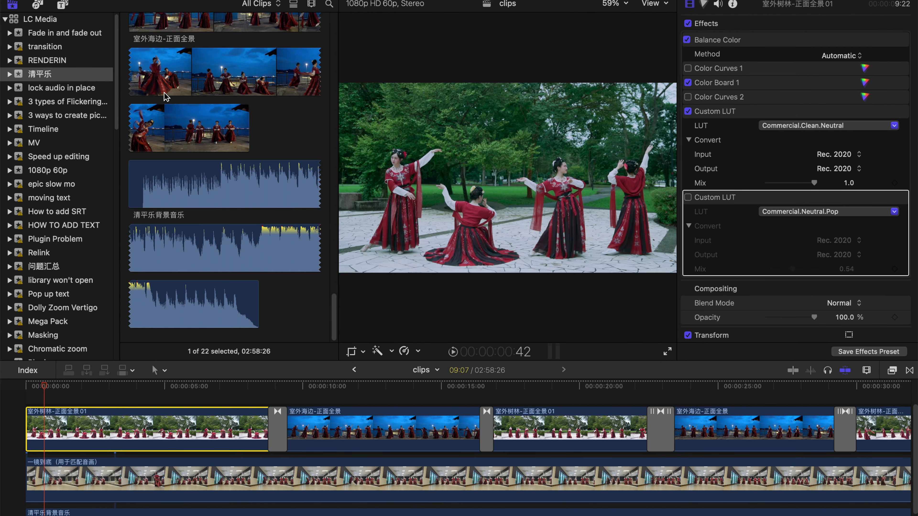
pyautogui.click(61, 5)
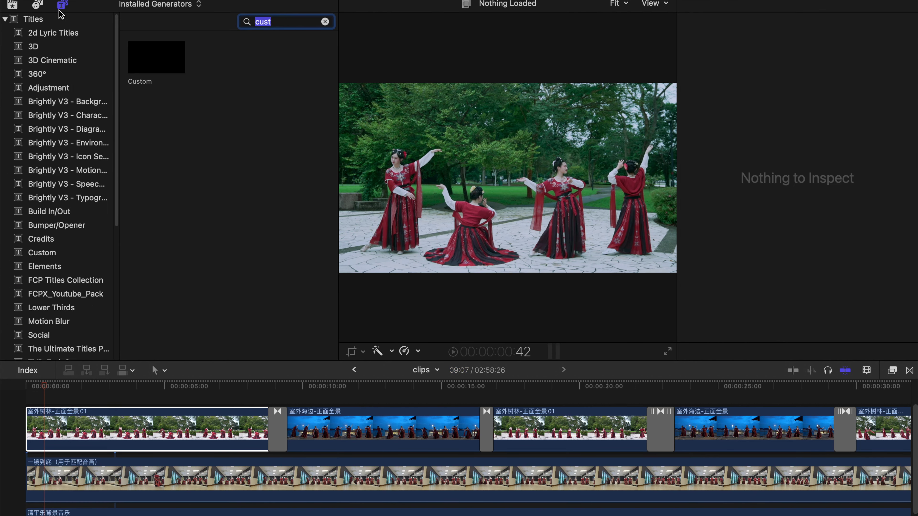
pyautogui.scroll(-10, 74, 141)
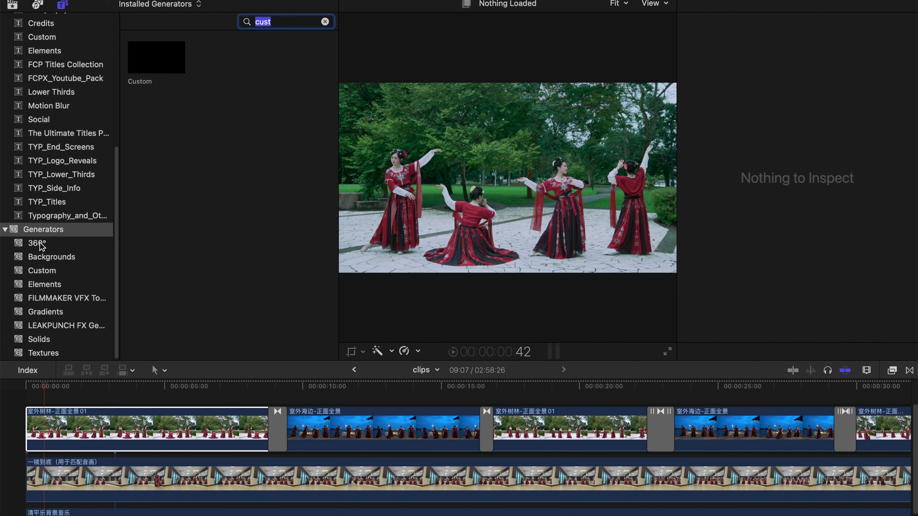
pyautogui.click(296, 22)
pyautogui.click(159, 67)
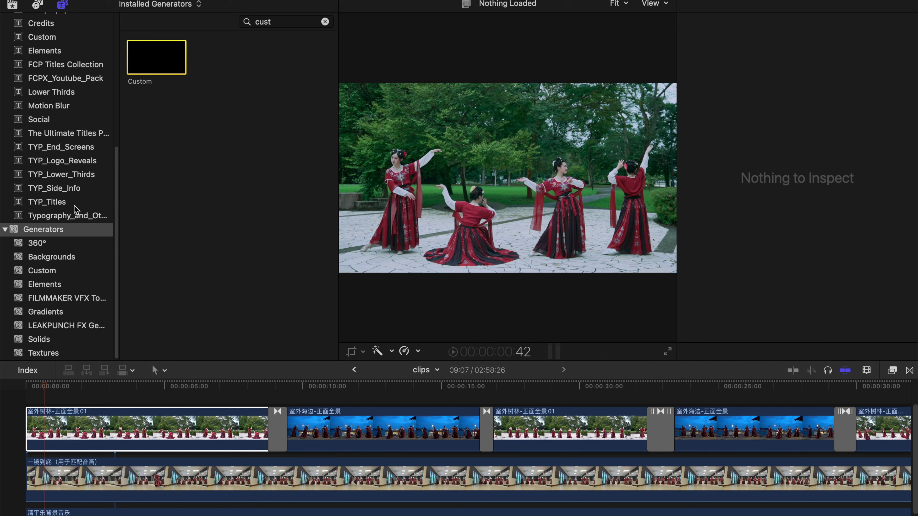
pyautogui.moveTo(148, 65); pyautogui.dragTo(30, 394)
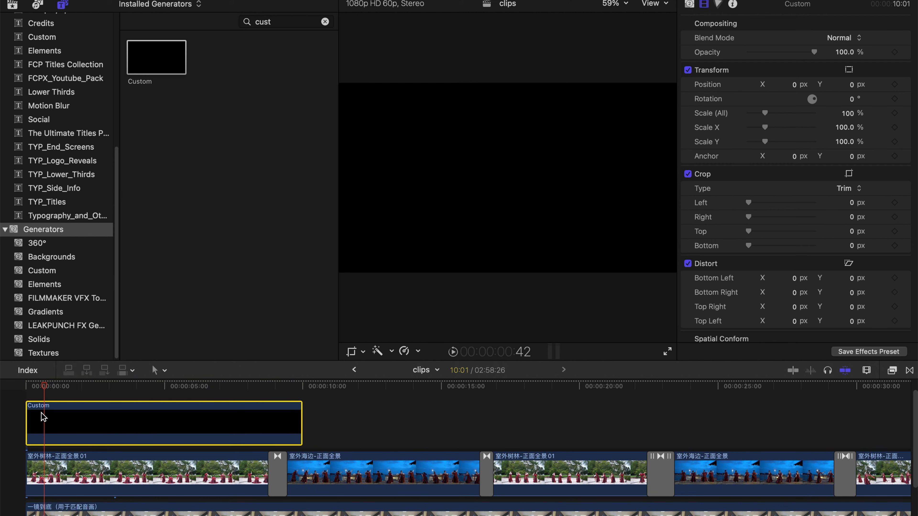
# Keyframe the generator's opacity from 100% at 0:00 to 0% at 3:10.
pyautogui.scroll(-2, 68, 416)
pyautogui.moveTo(49, 463); pyautogui.dragTo(49, 477)
pyautogui.scroll(3, 47, 392)
pyautogui.press('ctrl+super+1')
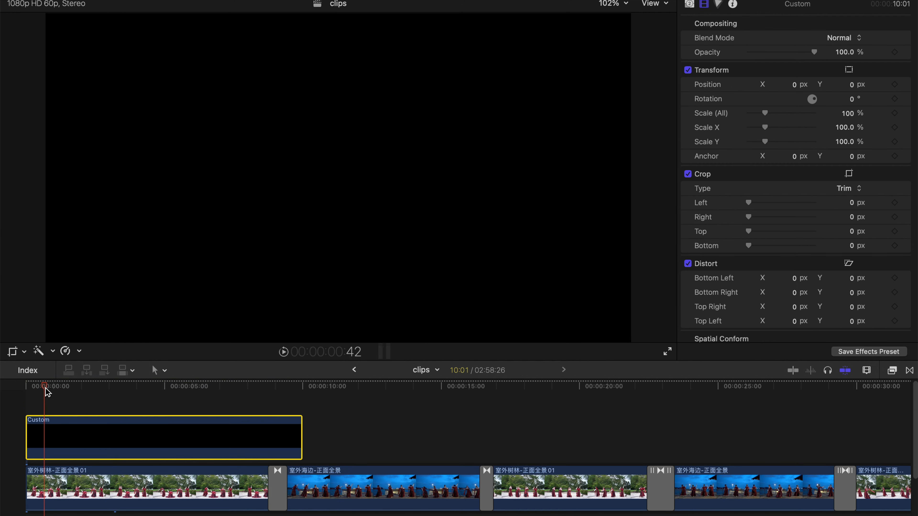
pyautogui.click(32, 387)
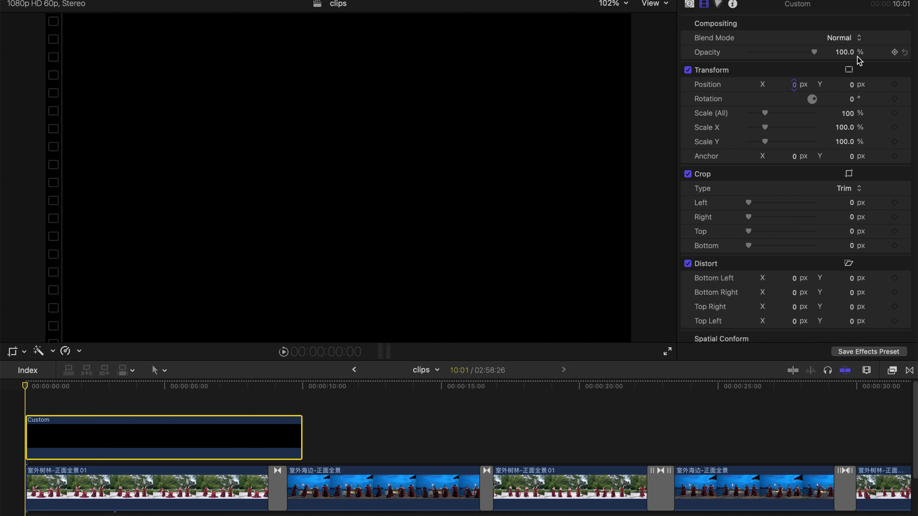
pyautogui.click(894, 52)
pyautogui.click(115, 389)
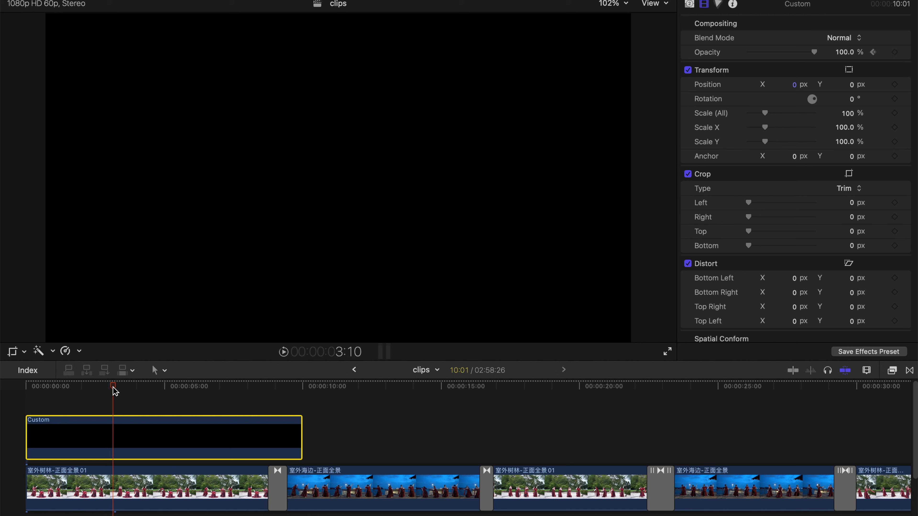
pyautogui.moveTo(815, 53); pyautogui.dragTo(286, 71)
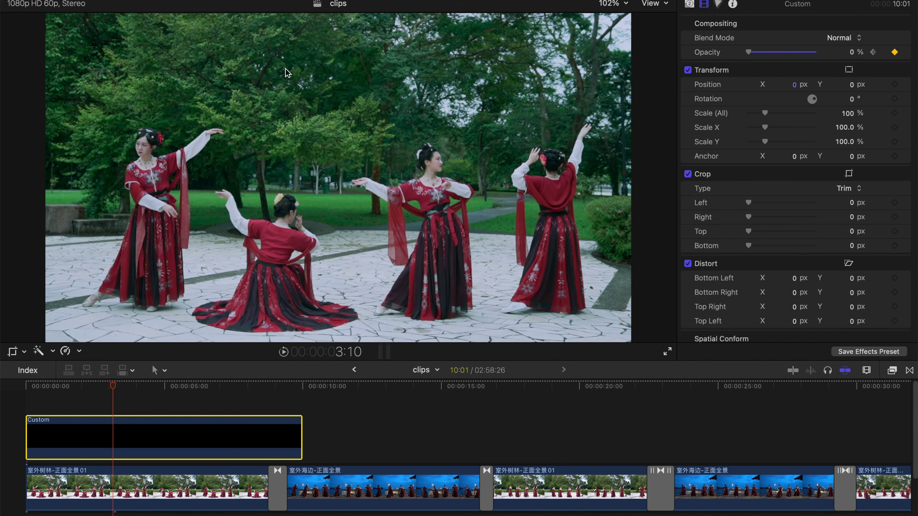
# Play the opening from the start to review the fade from black.
pyautogui.click(22, 398)
pyautogui.press('space')
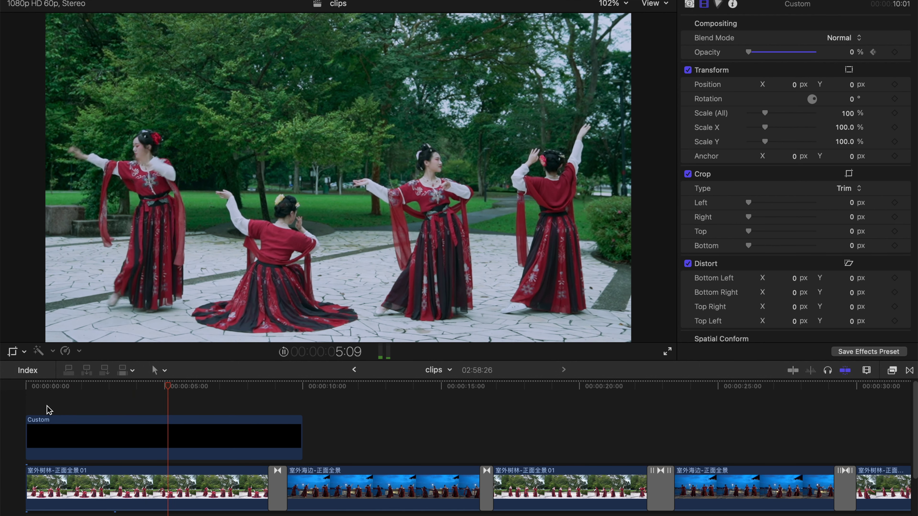
pyautogui.press('space')
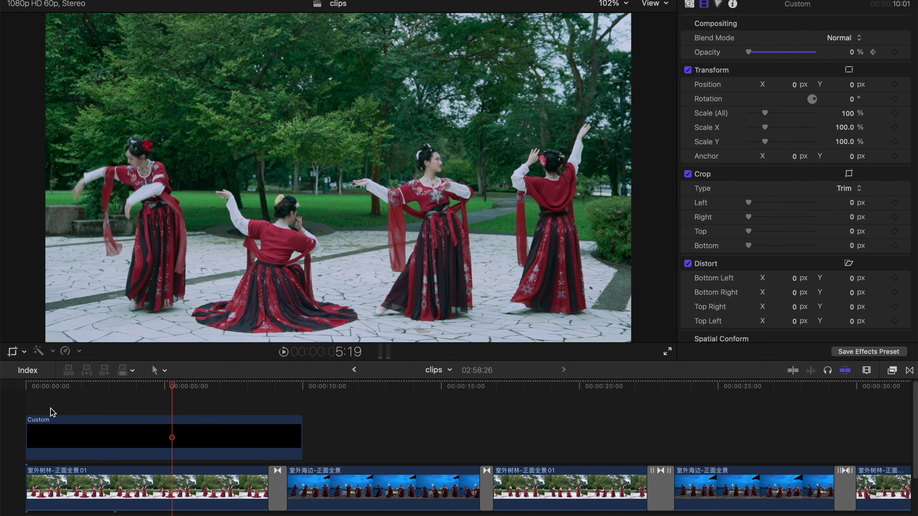
# Reveal the generator's opacity keyframes, move the 0% keyframe later, and preview it.
pyautogui.rightClick(100, 433)
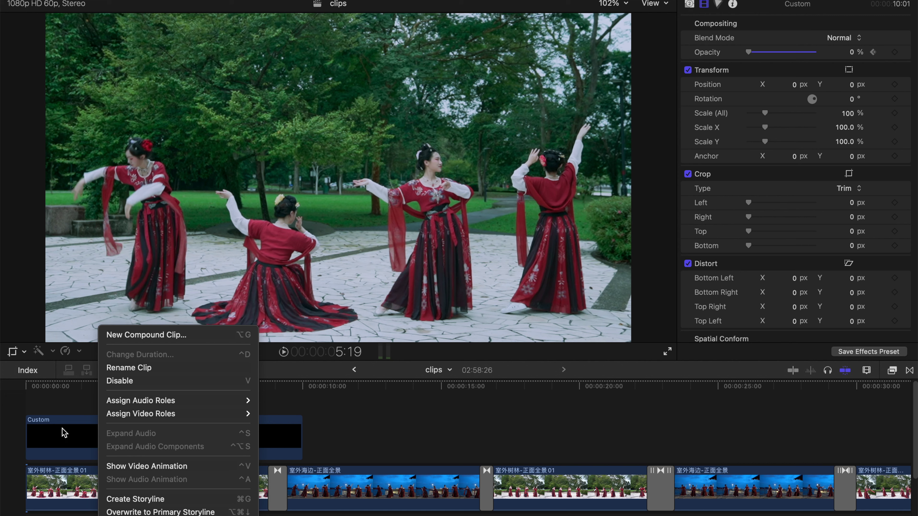
pyautogui.click(137, 467)
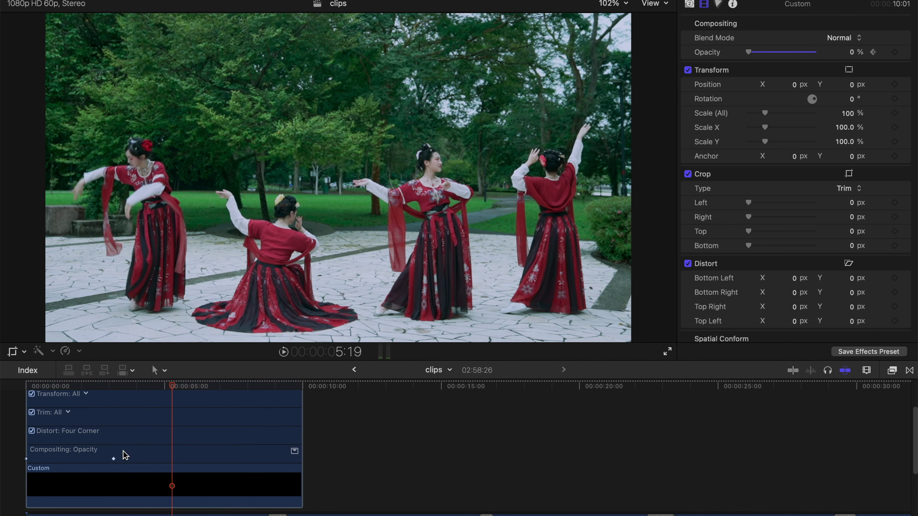
pyautogui.click(114, 459)
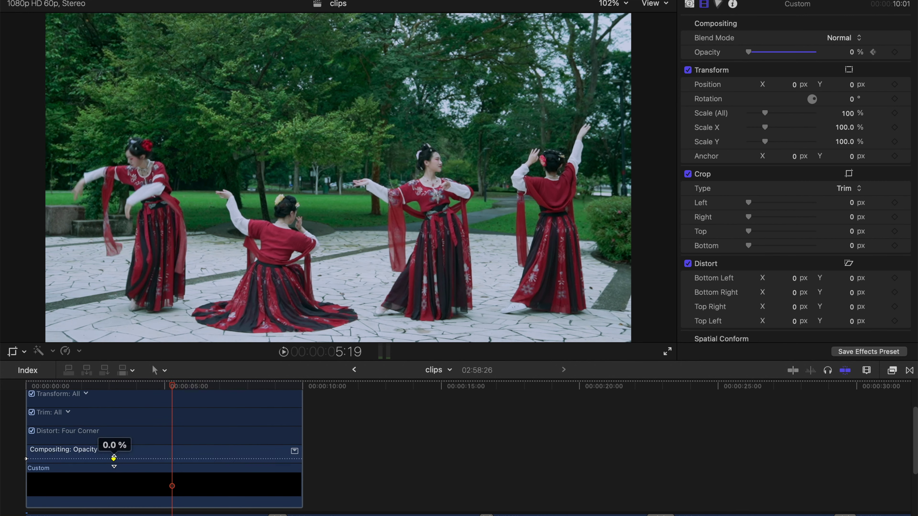
pyautogui.moveTo(114, 458); pyautogui.dragTo(139, 460)
pyautogui.click(26, 385)
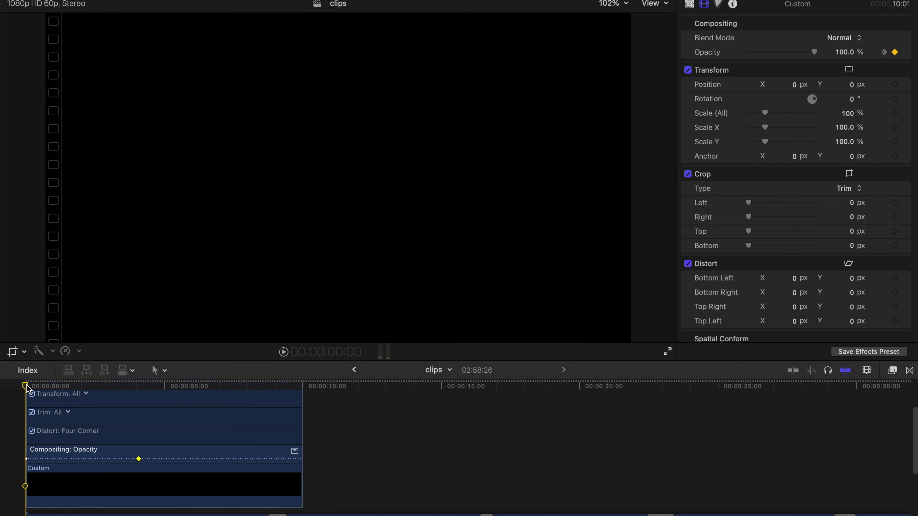
pyautogui.press('space')
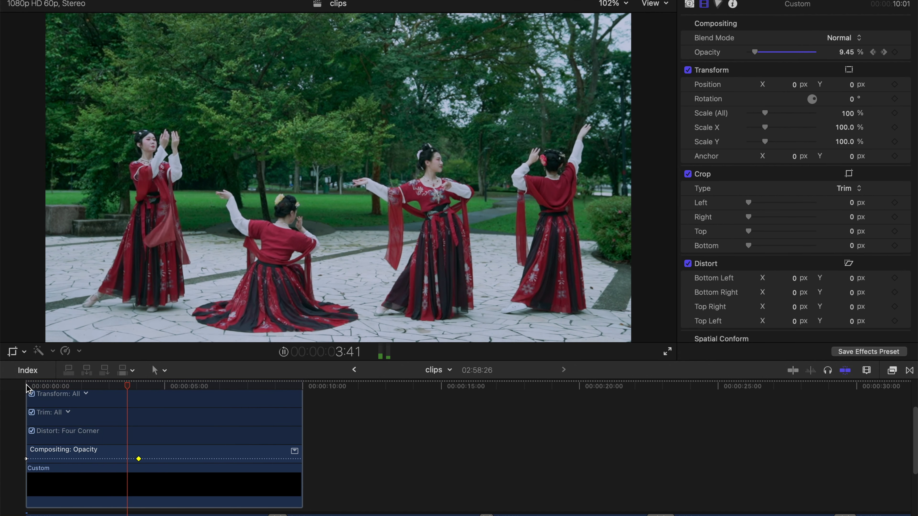
pyautogui.press('space')
# Raise the black layer's opacity around one second and push the 0% keyframe later again.
pyautogui.click(26, 385)
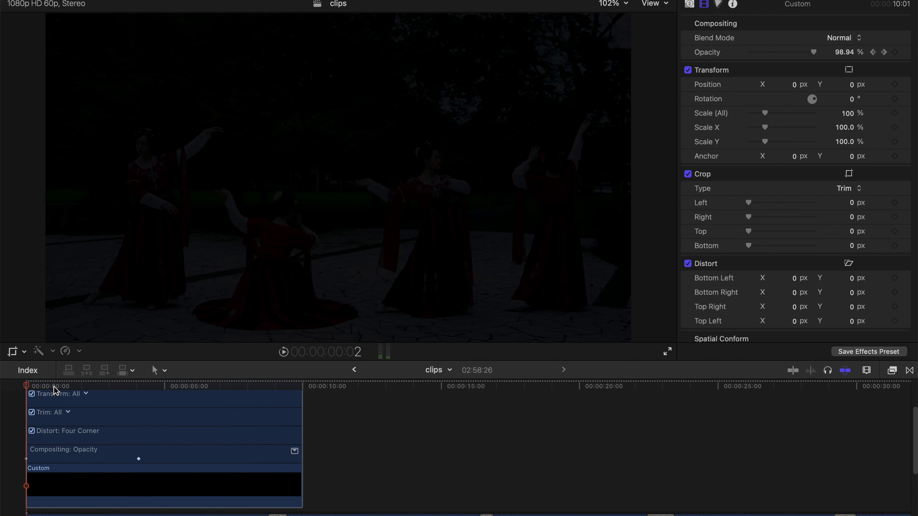
pyautogui.click(53, 385)
pyautogui.moveTo(54, 389); pyautogui.dragTo(86, 388)
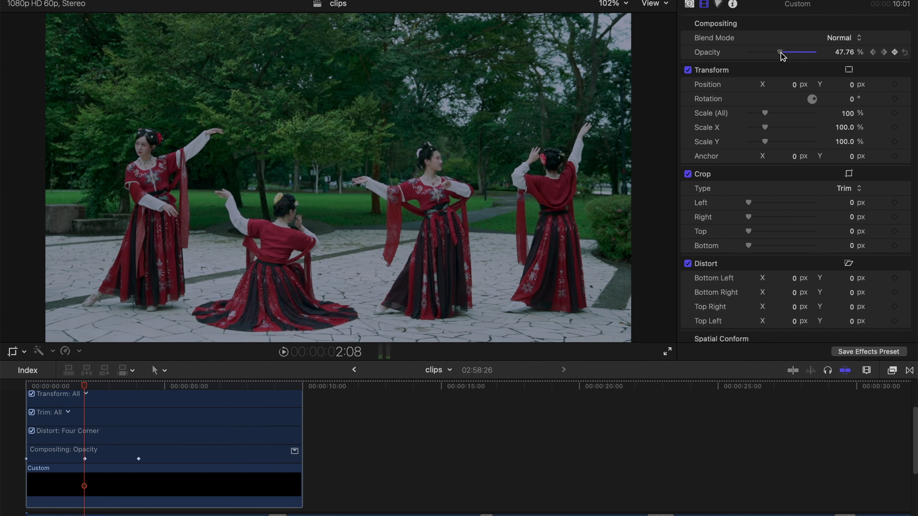
pyautogui.moveTo(781, 54); pyautogui.dragTo(801, 54)
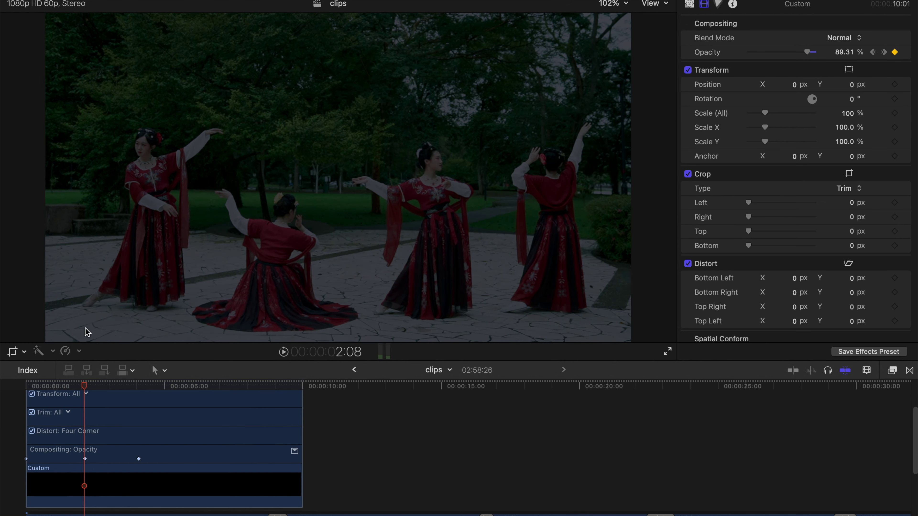
pyautogui.click(139, 458)
pyautogui.moveTo(139, 459); pyautogui.dragTo(159, 459)
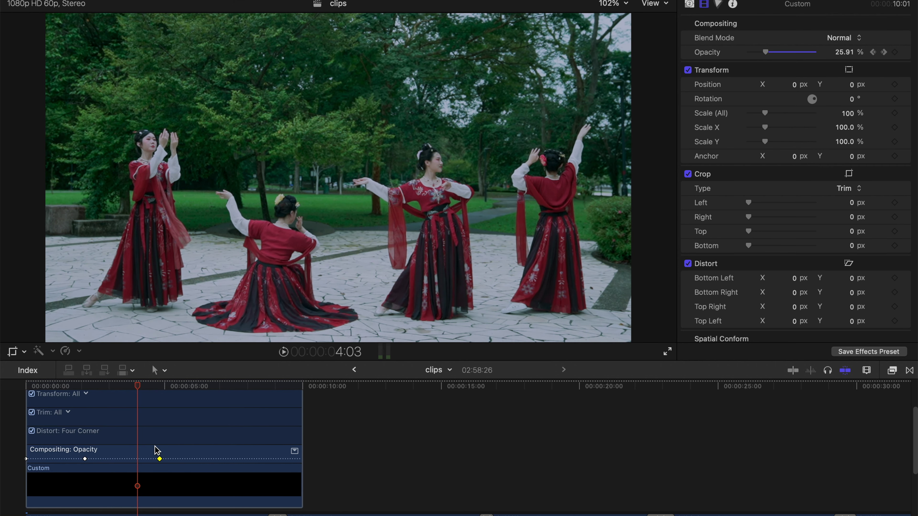
# Add an opacity keyframe of about 72% at 3:23 and preview from the start.
pyautogui.click(119, 387)
pyautogui.moveTo(781, 56); pyautogui.dragTo(798, 54)
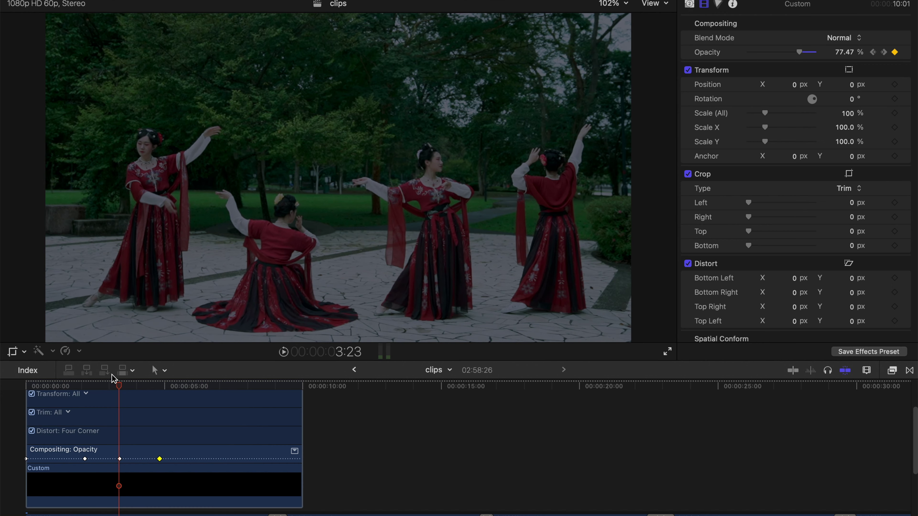
pyautogui.press('Home')
pyautogui.press('space')
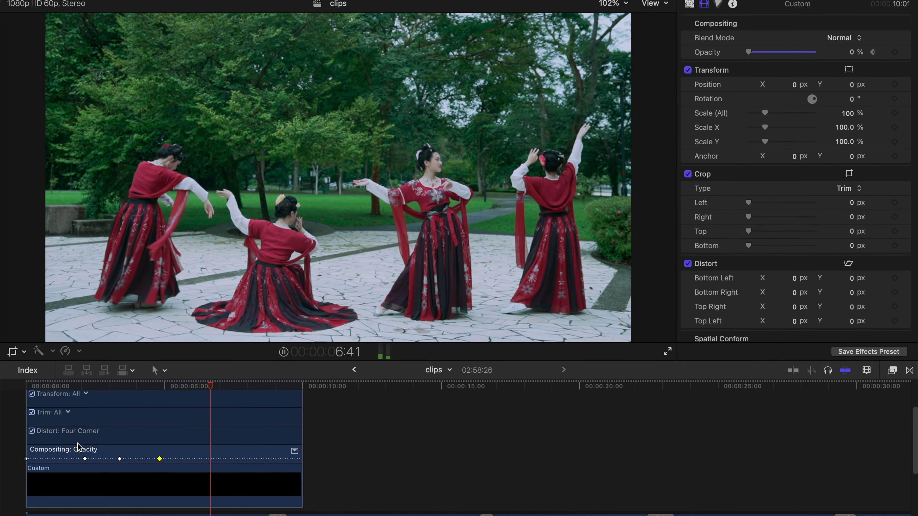
pyautogui.press('space')
# Drag a roughly 4-second fade-out onto the end of the background music clip.
pyautogui.scroll(-1, 108, 468)
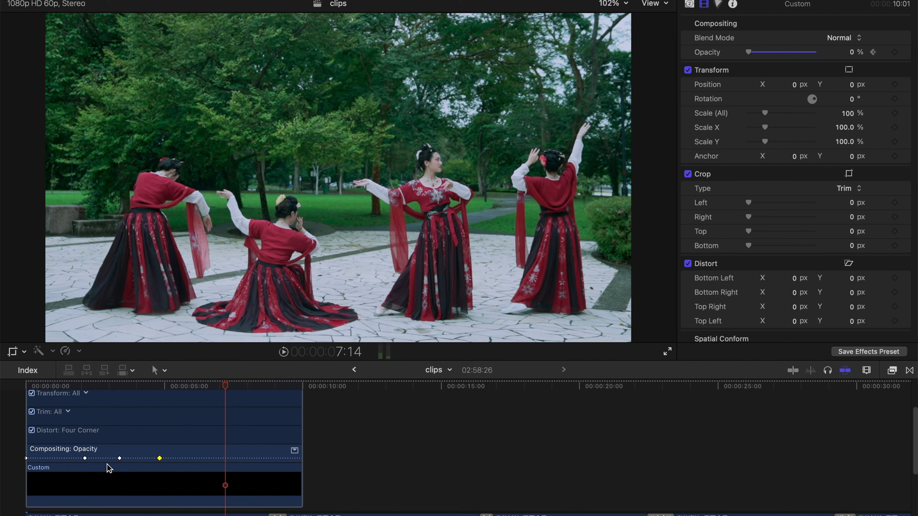
pyautogui.scroll(-4, 159, 482)
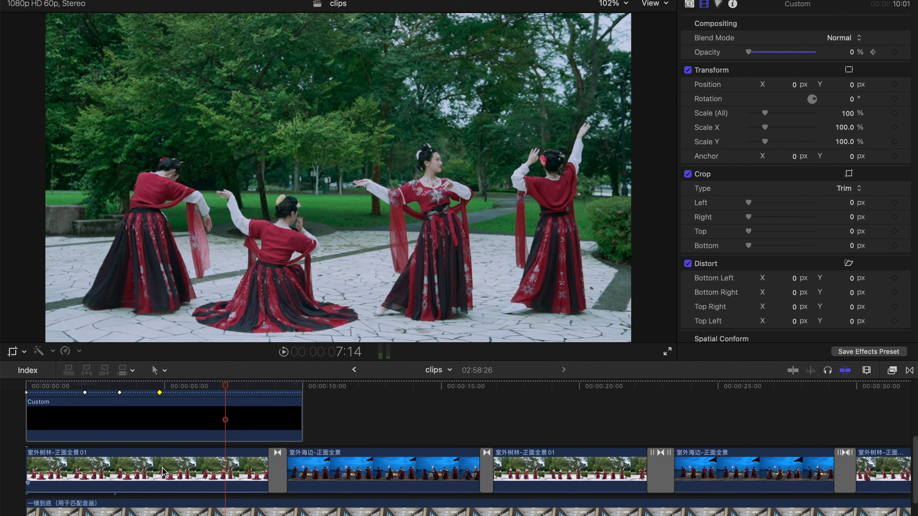
pyautogui.scroll(-4, 507, 458)
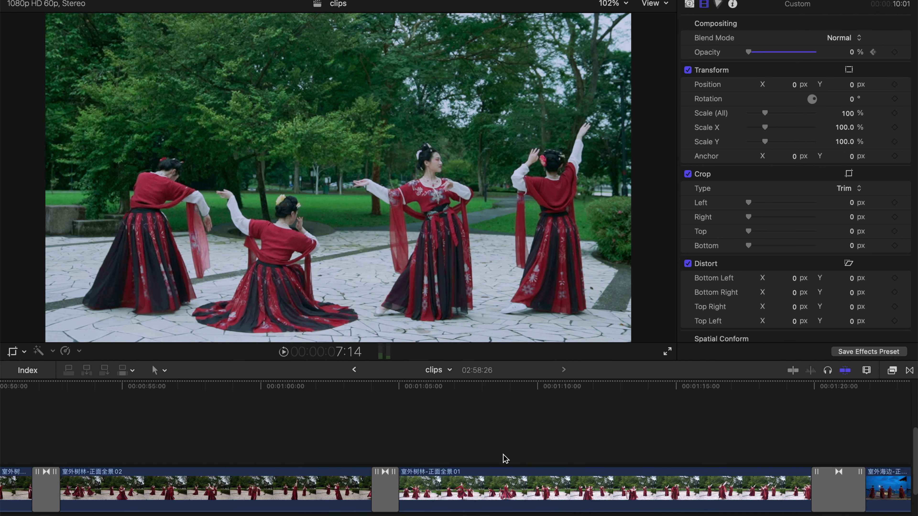
pyautogui.hscroll(15, 502, 458)
pyautogui.hscroll(15, 506, 457)
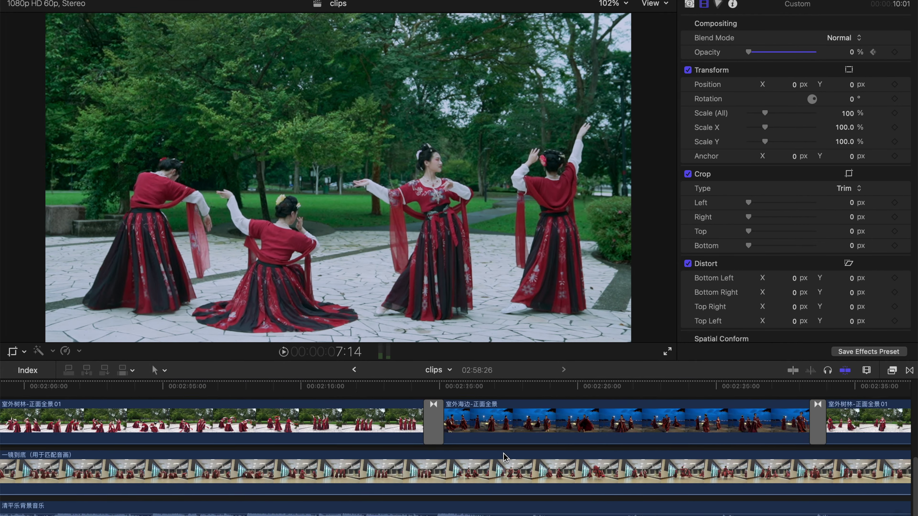
pyautogui.scroll(3, 513, 457)
pyautogui.scroll(-3, 697, 475)
pyautogui.hscroll(-2, 696, 475)
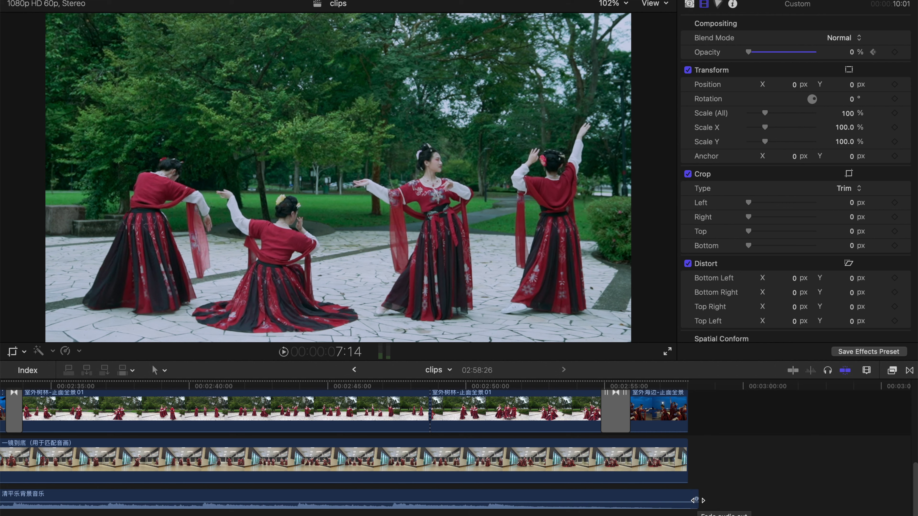
pyautogui.moveTo(696, 499); pyautogui.dragTo(586, 498)
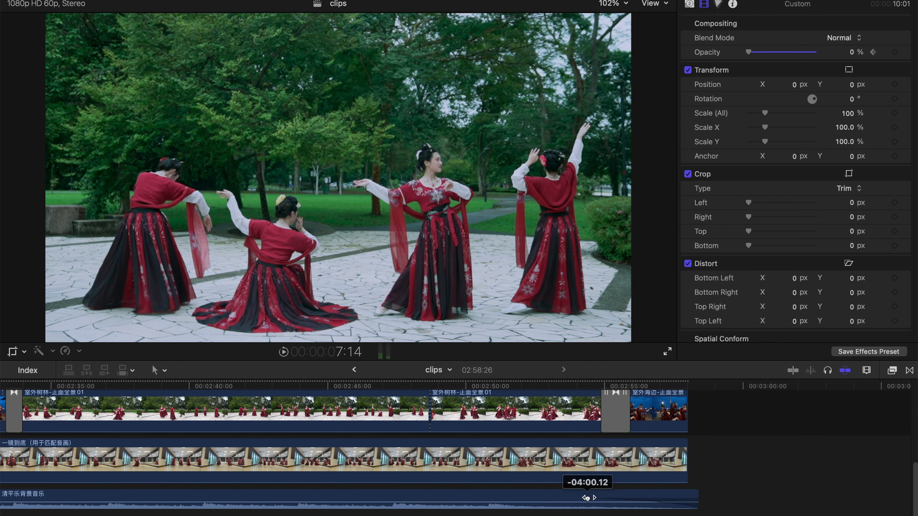
# Drop a second Custom generator above the closing clips and extend it past the timeline's end.
pyautogui.scroll(4, 600, 438)
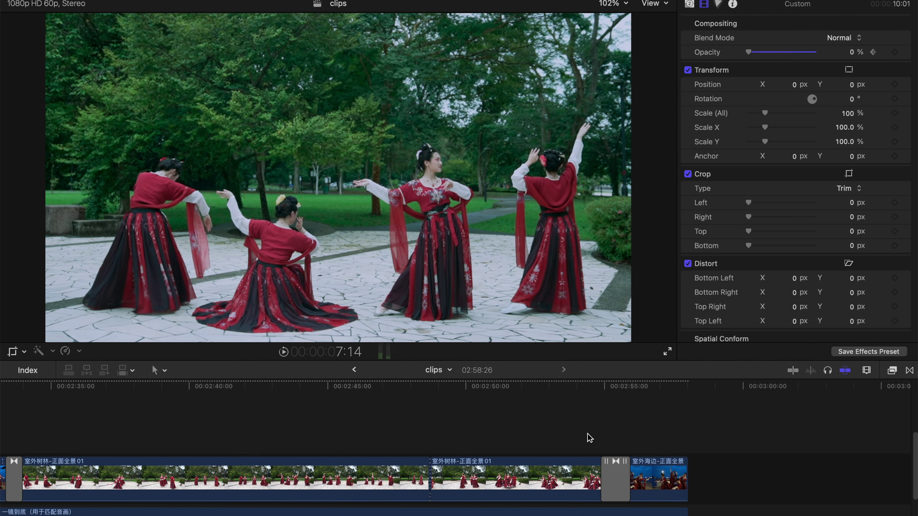
pyautogui.press('alt+super+1')
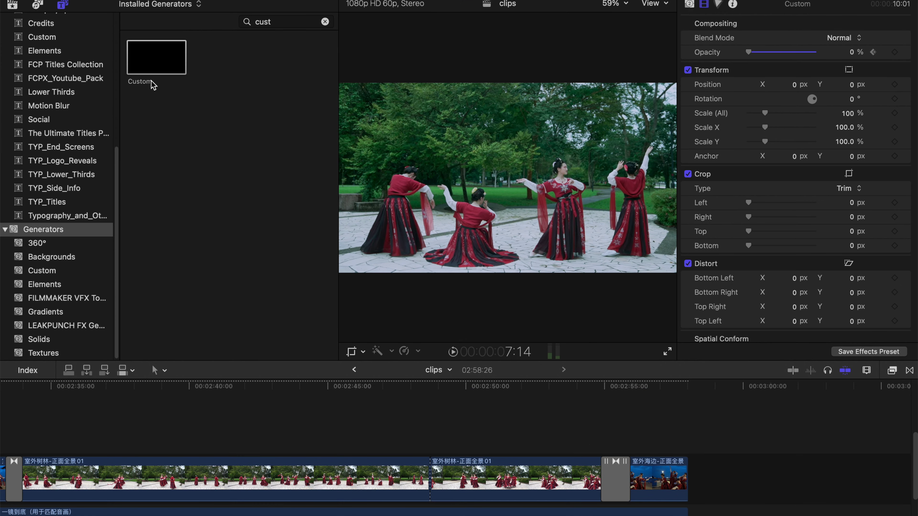
pyautogui.moveTo(157, 62); pyautogui.dragTo(401, 432)
pyautogui.moveTo(748, 52); pyautogui.dragTo(816, 52)
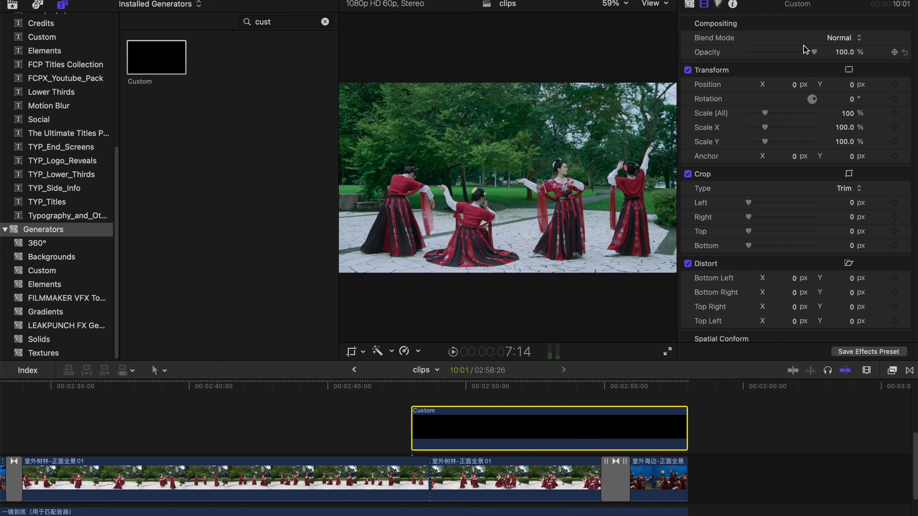
pyautogui.press('alt+super+1')
pyautogui.scroll(-2, 662, 436)
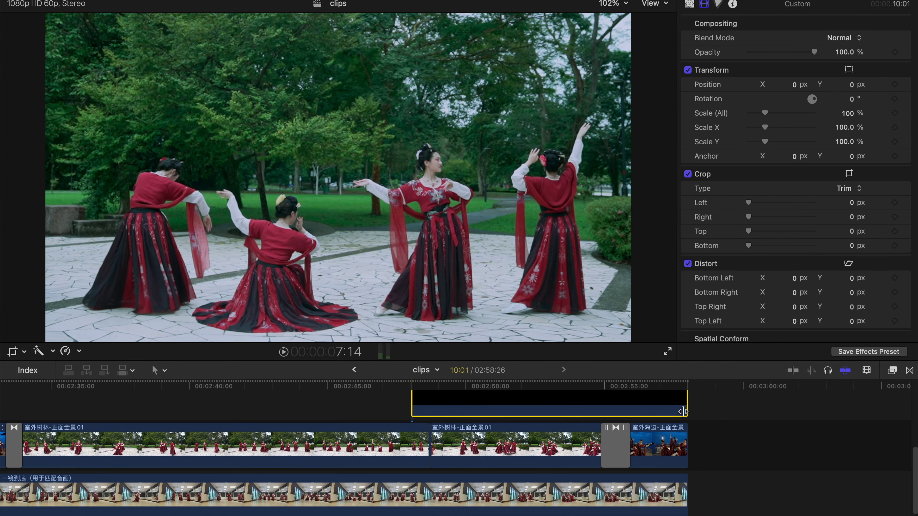
pyautogui.moveTo(684, 410); pyautogui.dragTo(697, 411)
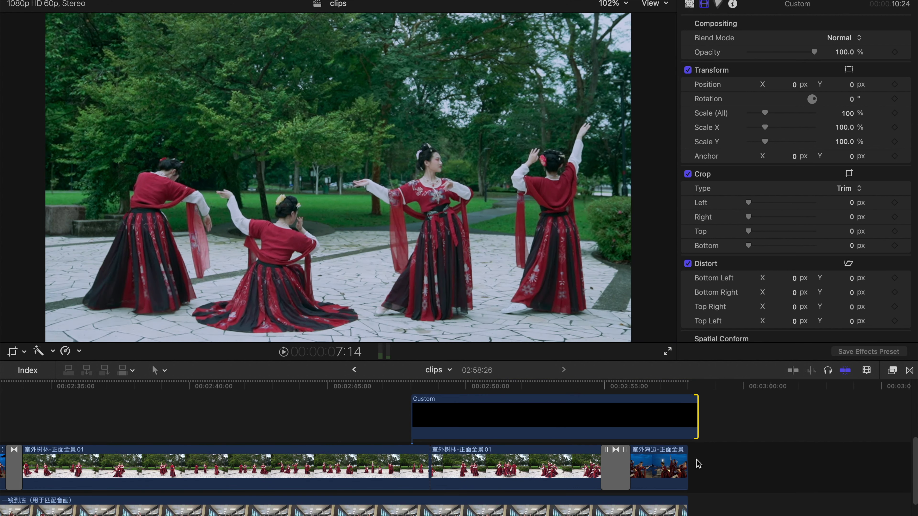
pyautogui.scroll(-1, 672, 416)
pyautogui.scroll(2, 679, 416)
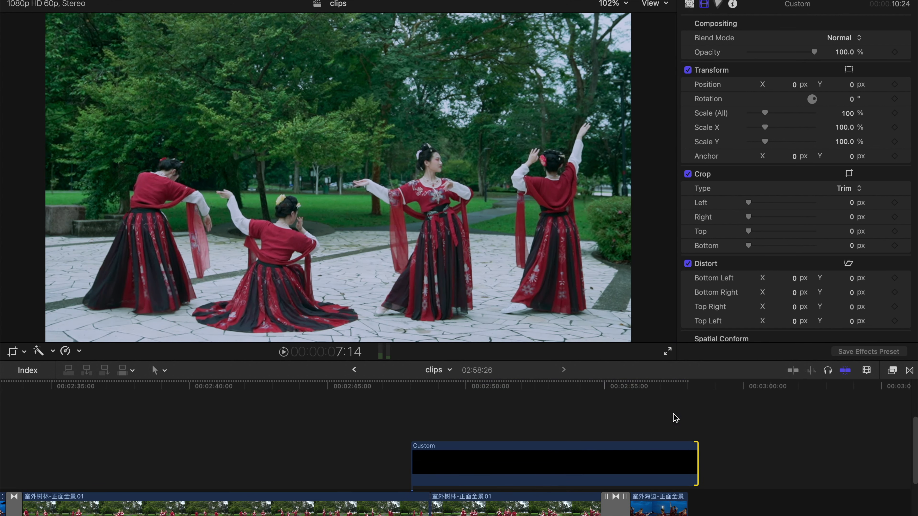
# Keyframe the closing generator at 100% opacity on its last frame and 0% at 2:55:57.
pyautogui.click(698, 396)
pyautogui.click(694, 430)
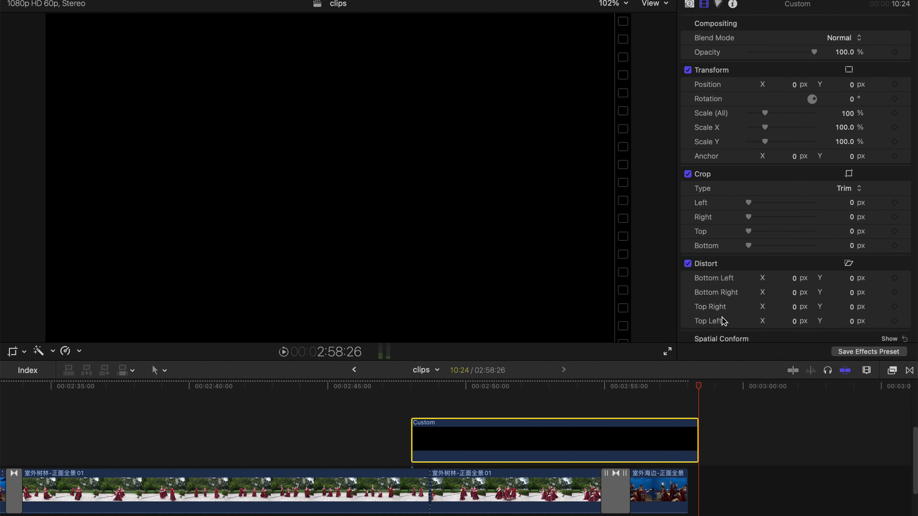
pyautogui.click(894, 53)
pyautogui.click(630, 386)
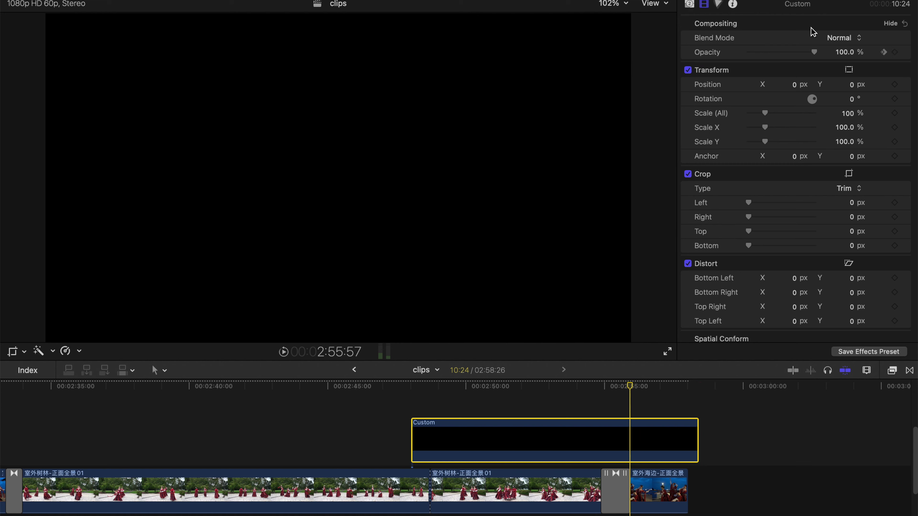
pyautogui.moveTo(813, 51); pyautogui.dragTo(587, 59)
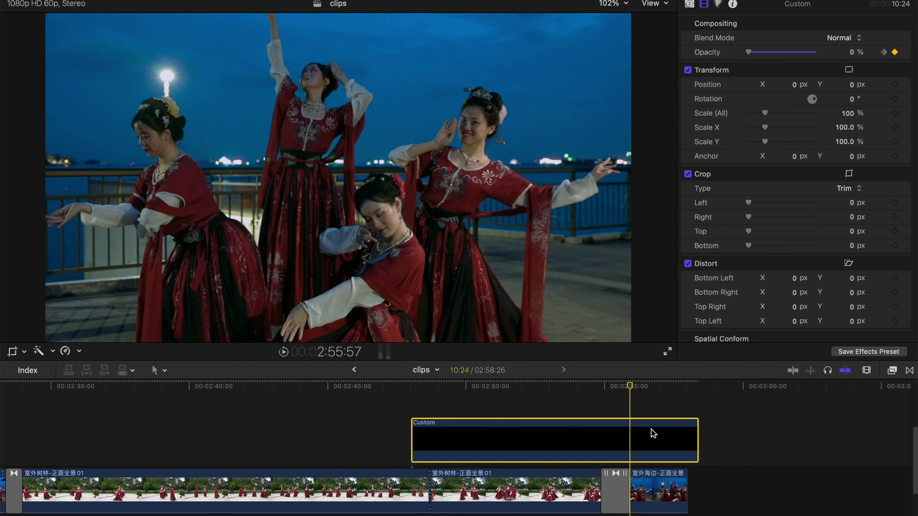
pyautogui.scroll(-3, 653, 433)
# Stretch the music's fade-out to line up with the generator's fade to black.
pyautogui.moveTo(588, 515); pyautogui.dragTo(630, 491)
pyautogui.scroll(-1, 591, 507)
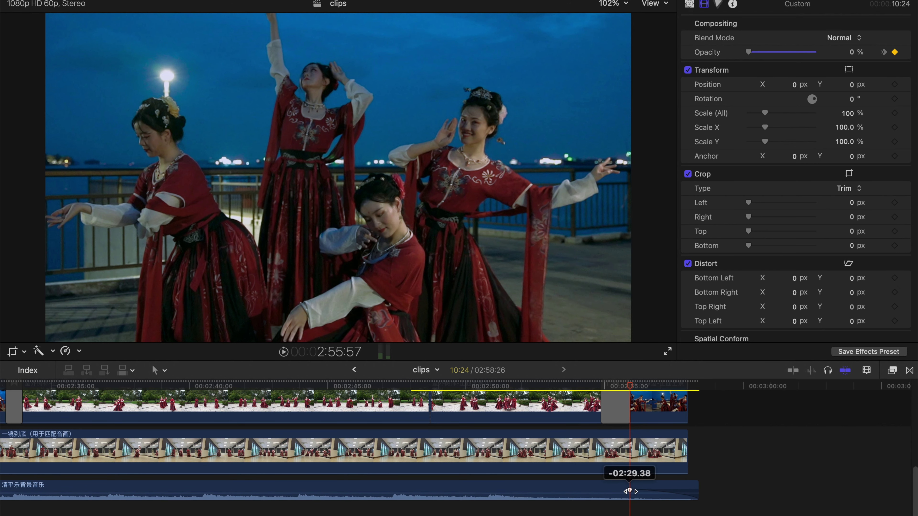
pyautogui.scroll(1, 654, 450)
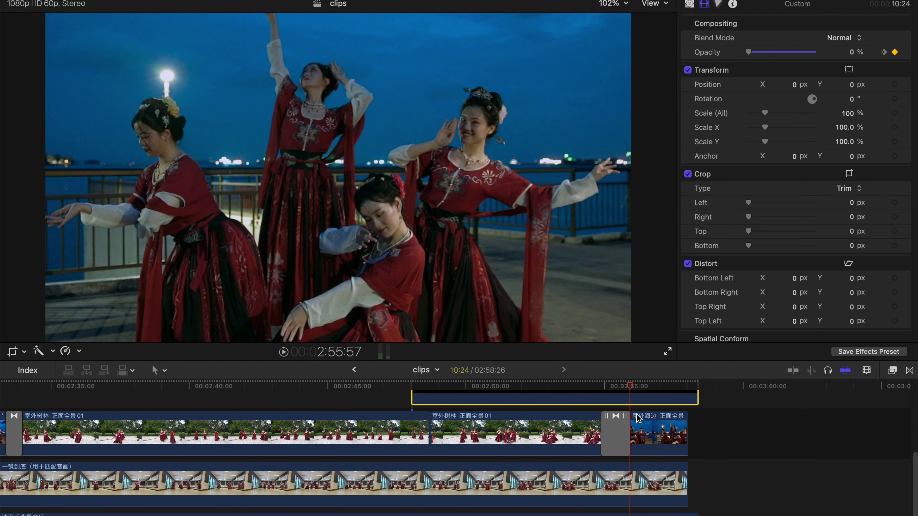
pyautogui.scroll(2, 639, 432)
pyautogui.scroll(-2, 645, 462)
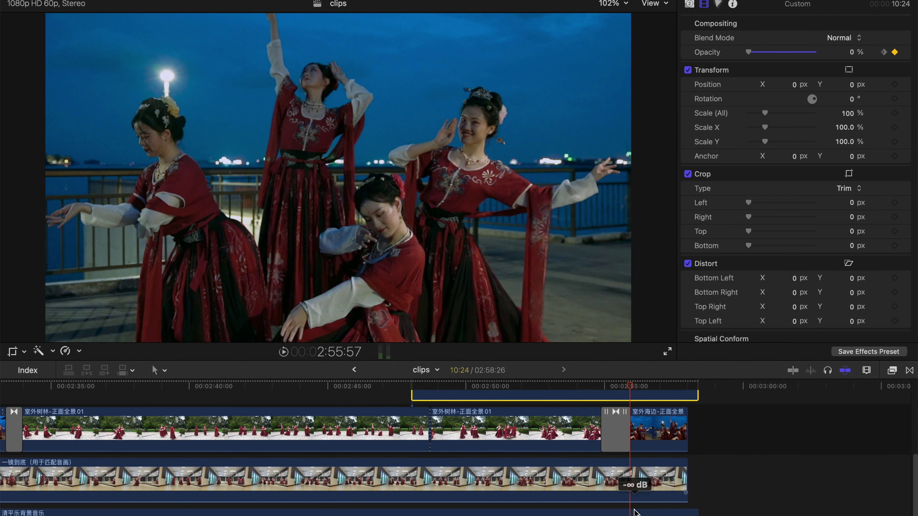
pyautogui.scroll(1, 629, 427)
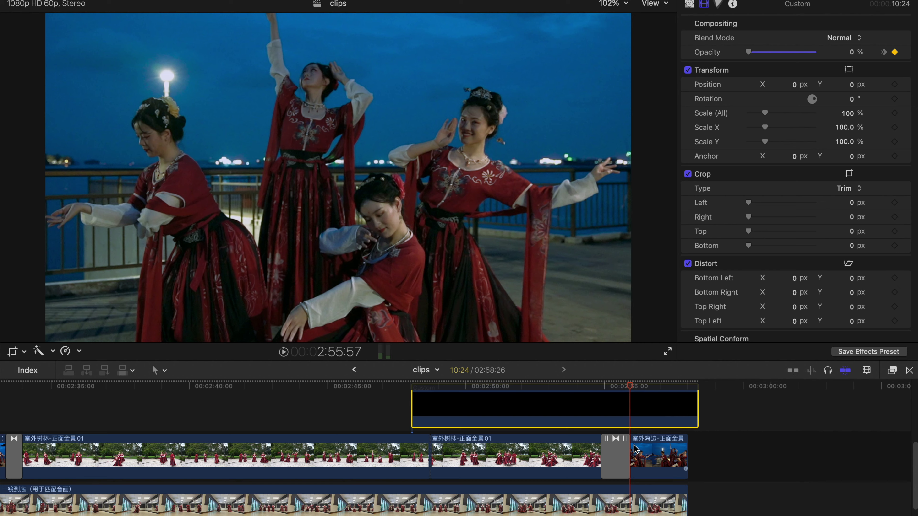
pyautogui.scroll(3, 633, 432)
pyautogui.scroll(-1, 632, 394)
pyautogui.scroll(-1, 633, 393)
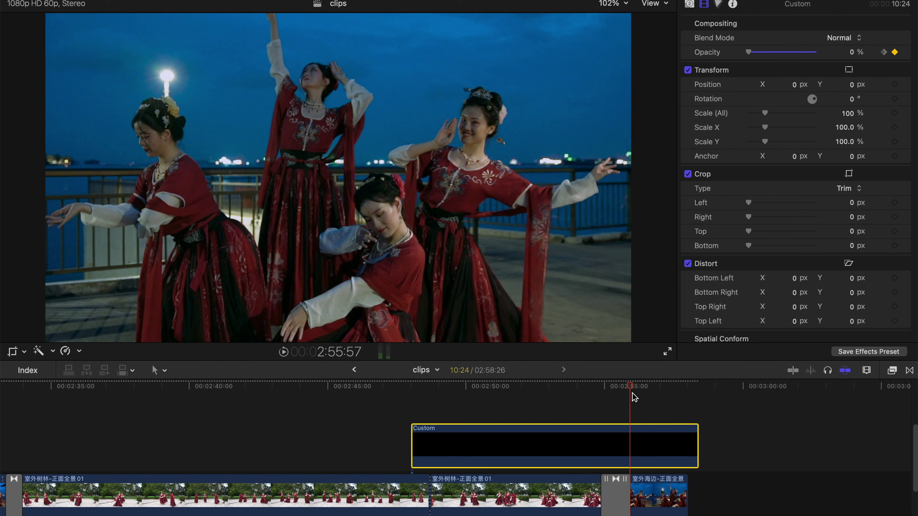
pyautogui.press('space')
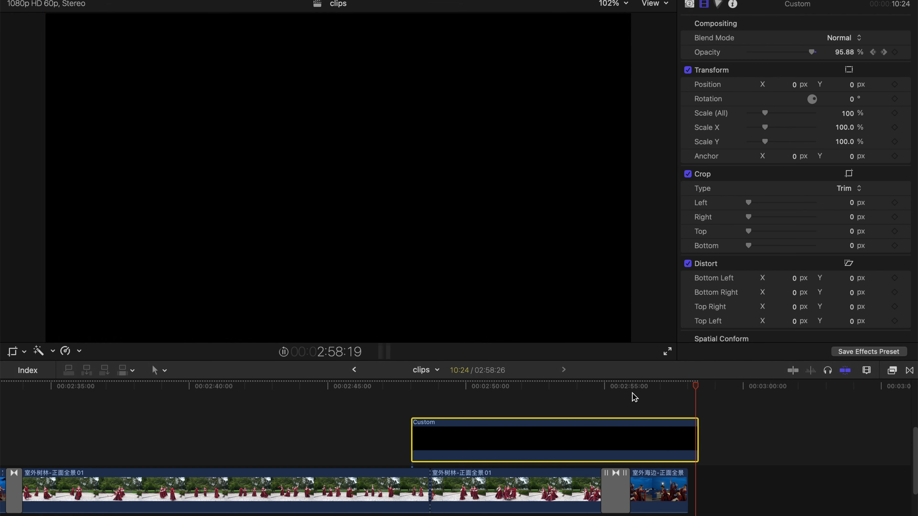
pyautogui.click(632, 393)
pyautogui.scroll(-3, 628, 401)
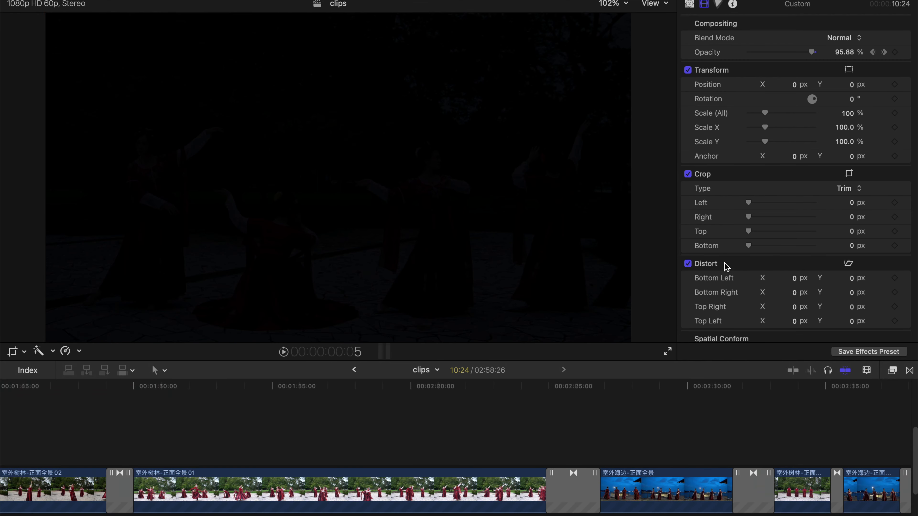